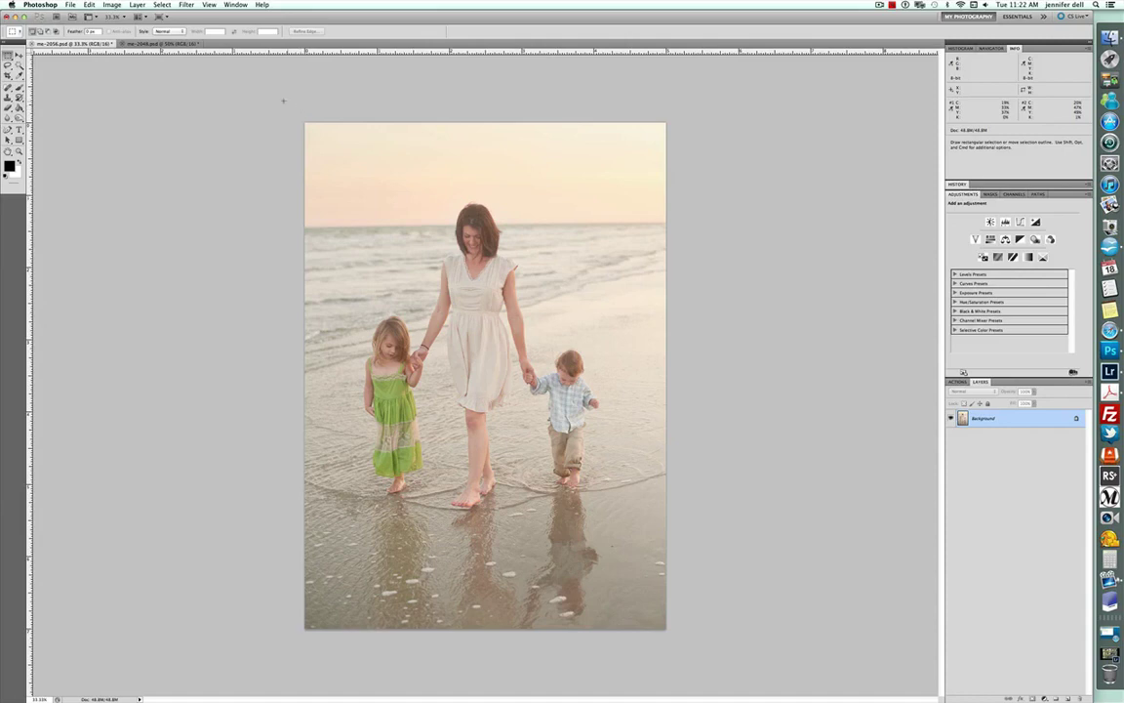
# - Draw a rectangular marquee around the woman and children and open the Filter menu for Liquify
pyautogui.moveTo(8, 54); pyautogui.dragTo(39, 49)
pyautogui.moveTo(366, 221); pyautogui.dragTo(515, 411)
pyautogui.moveTo(366, 221); pyautogui.dragTo(555, 440)
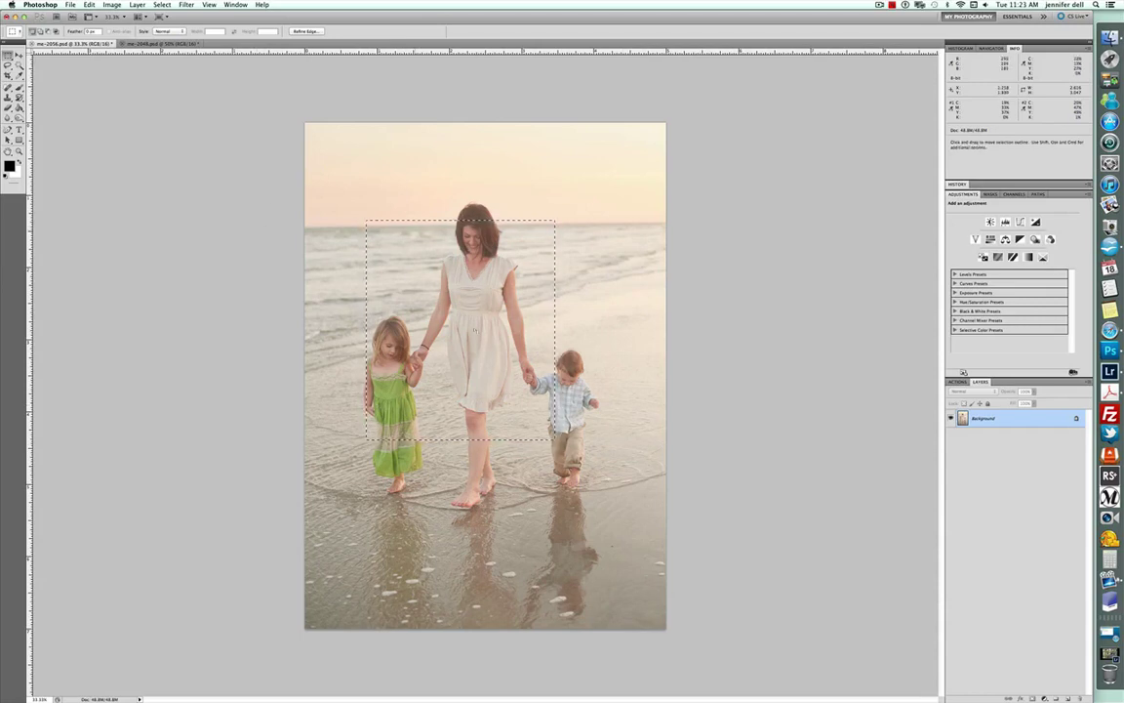
pyautogui.click(184, 5)
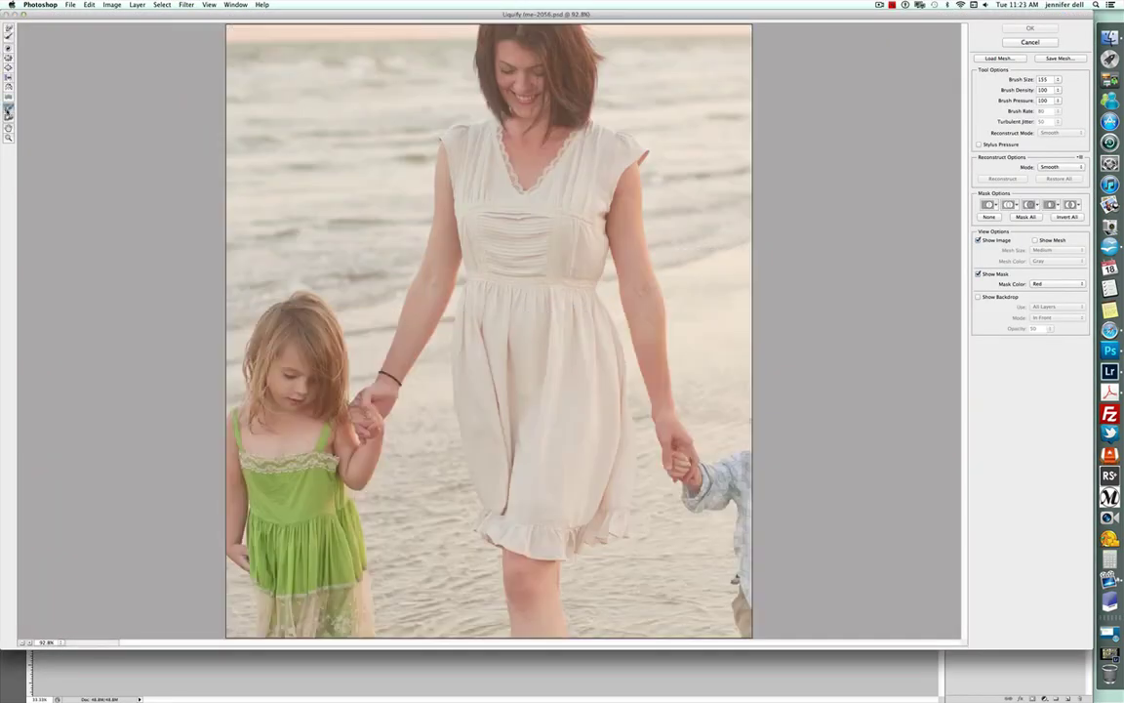
# - Paint a freeze mask over the woman's arm beside the dress
pyautogui.click(7, 110)
pyautogui.moveTo(647, 155)
pyautogui.mouseDown()
pyautogui.moveTo(642, 250)
pyautogui.moveTo(635, 237)
pyautogui.moveTo(664, 360)
pyautogui.moveTo(671, 467)
pyautogui.mouseUp()
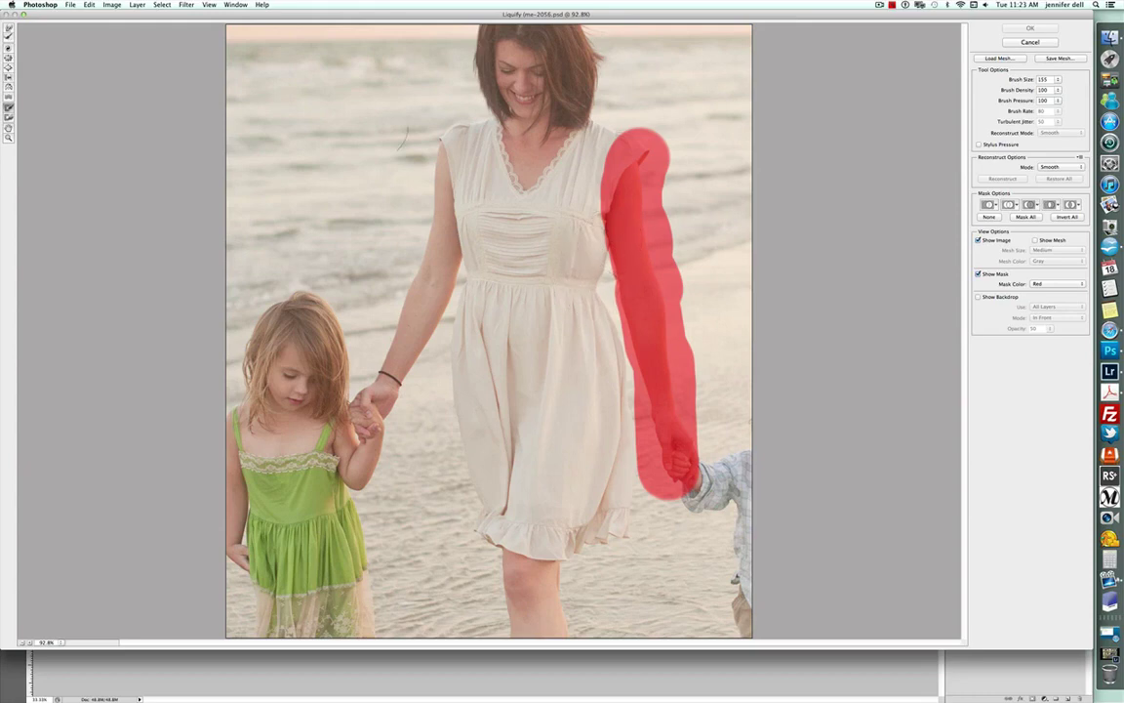
pyautogui.click(8, 32)
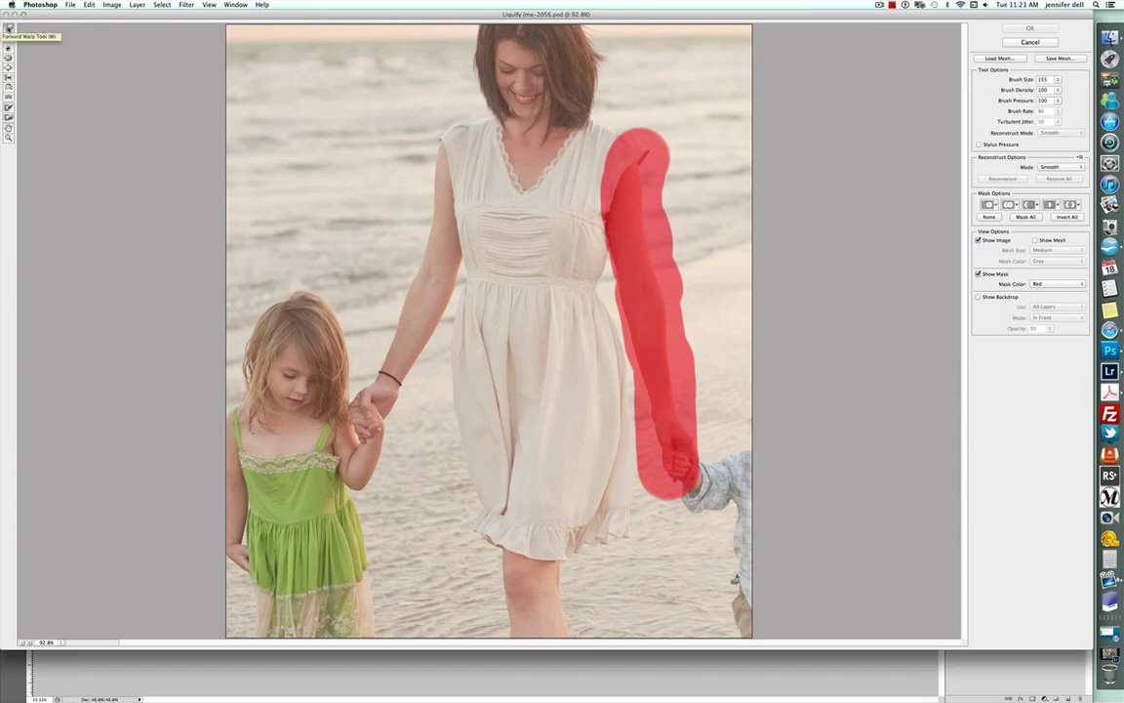
# - Shrink the Forward Warp brush to about 59 and push the dress edge inward
pyautogui.moveTo(1021, 83); pyautogui.dragTo(1019, 82)
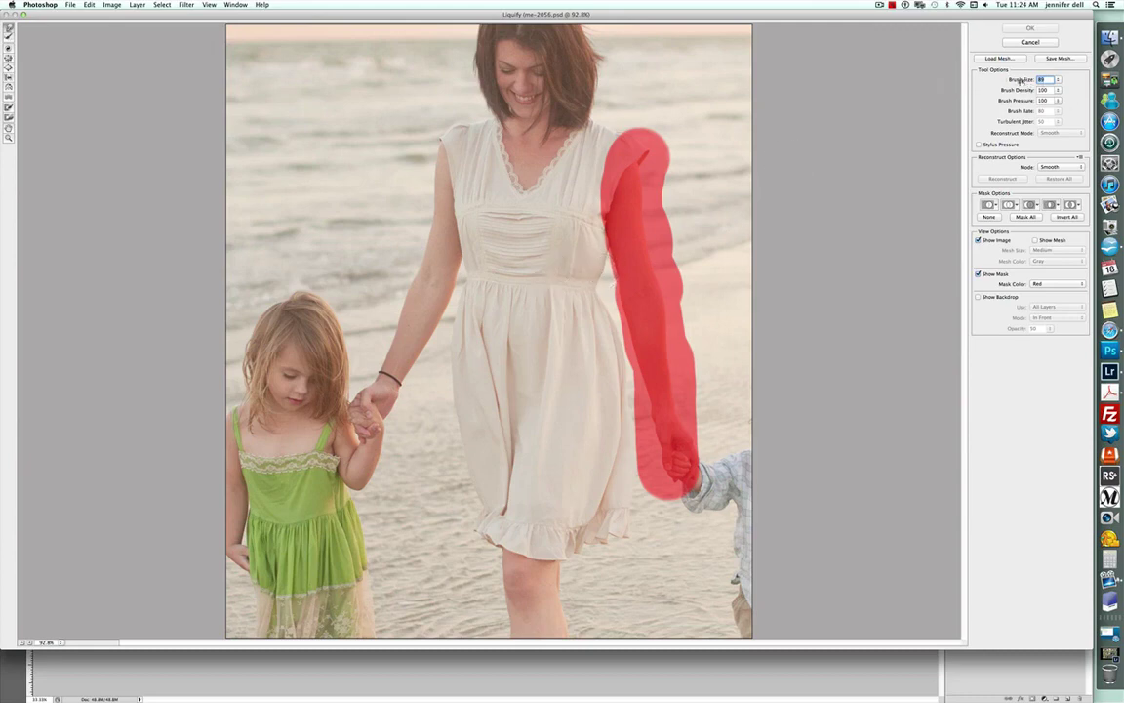
pyautogui.moveTo(1022, 82); pyautogui.dragTo(1006, 84)
pyautogui.click(601, 276)
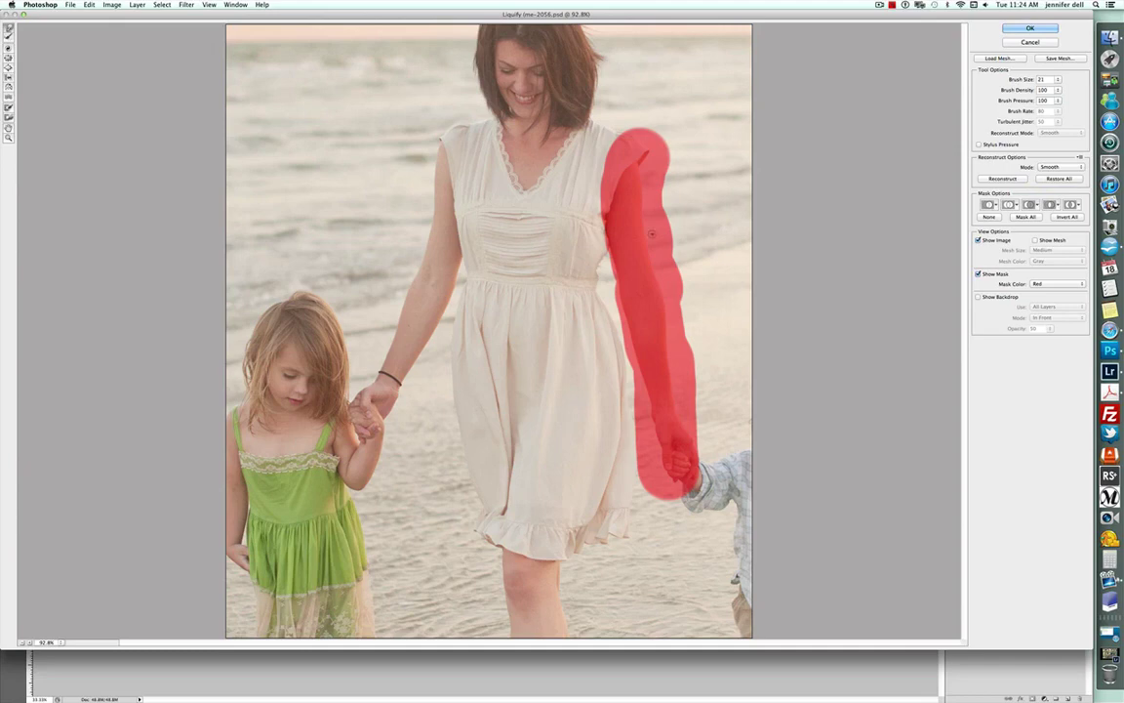
# - Restore All, re-warp the dress side at brush size 57, and touch up with Reconstruct
pyautogui.click(1070, 180)
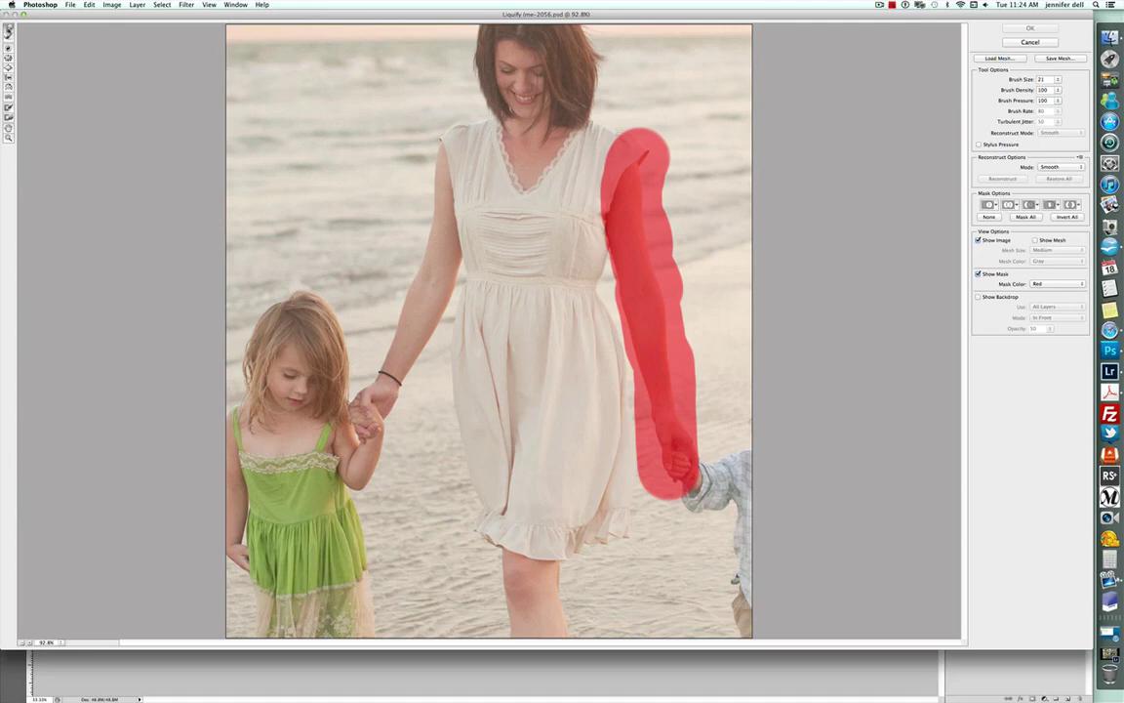
pyautogui.moveTo(1022, 81); pyautogui.dragTo(1049, 82)
pyautogui.write('57')
pyautogui.click(600, 273)
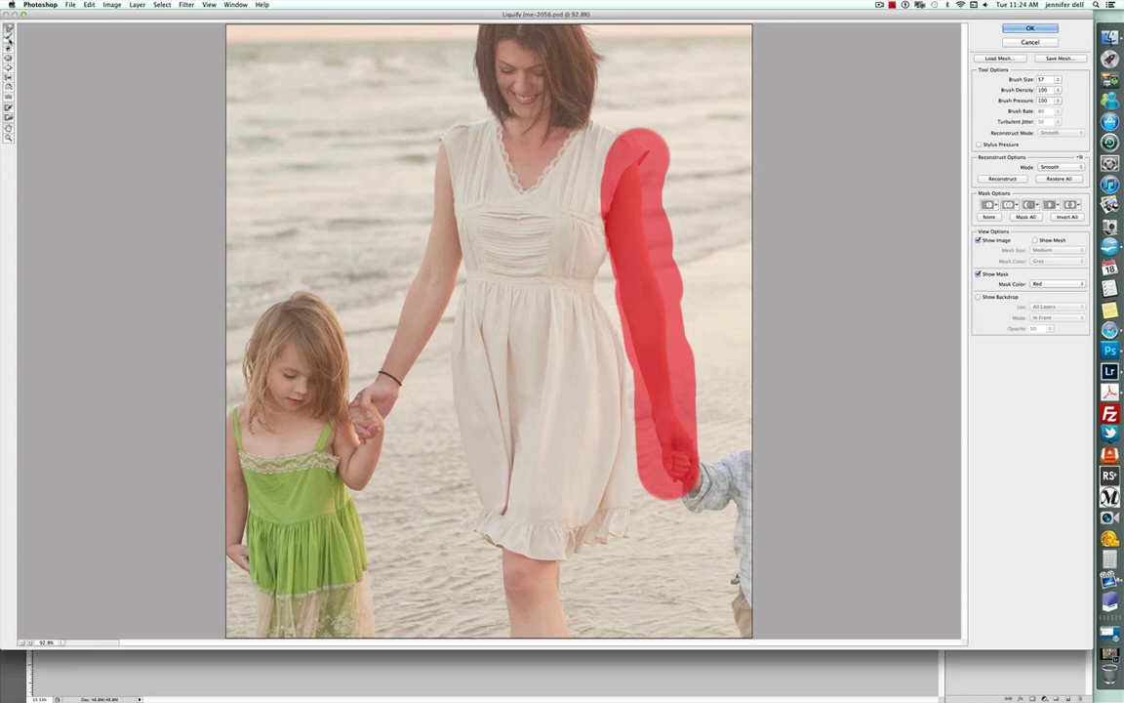
pyautogui.click(9, 39)
pyautogui.press('w')
pyautogui.press('r')
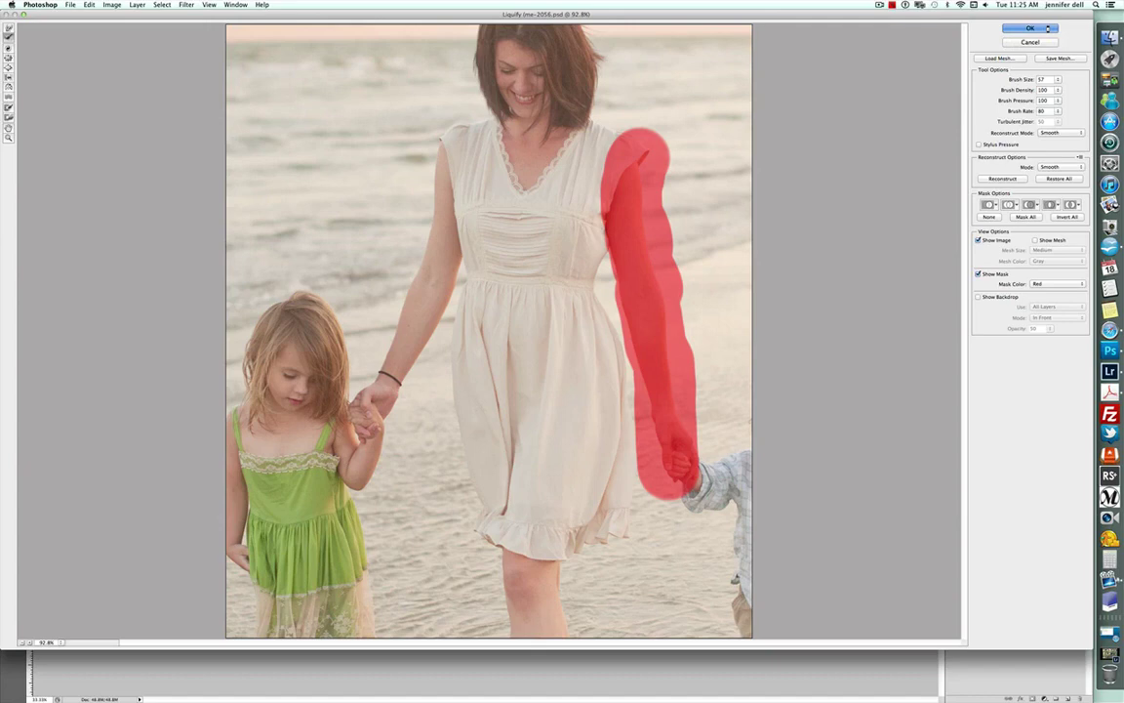
# - Commit the Liquify slimming, deselect, and toggle History states to compare before and after
pyautogui.click(1047, 28)
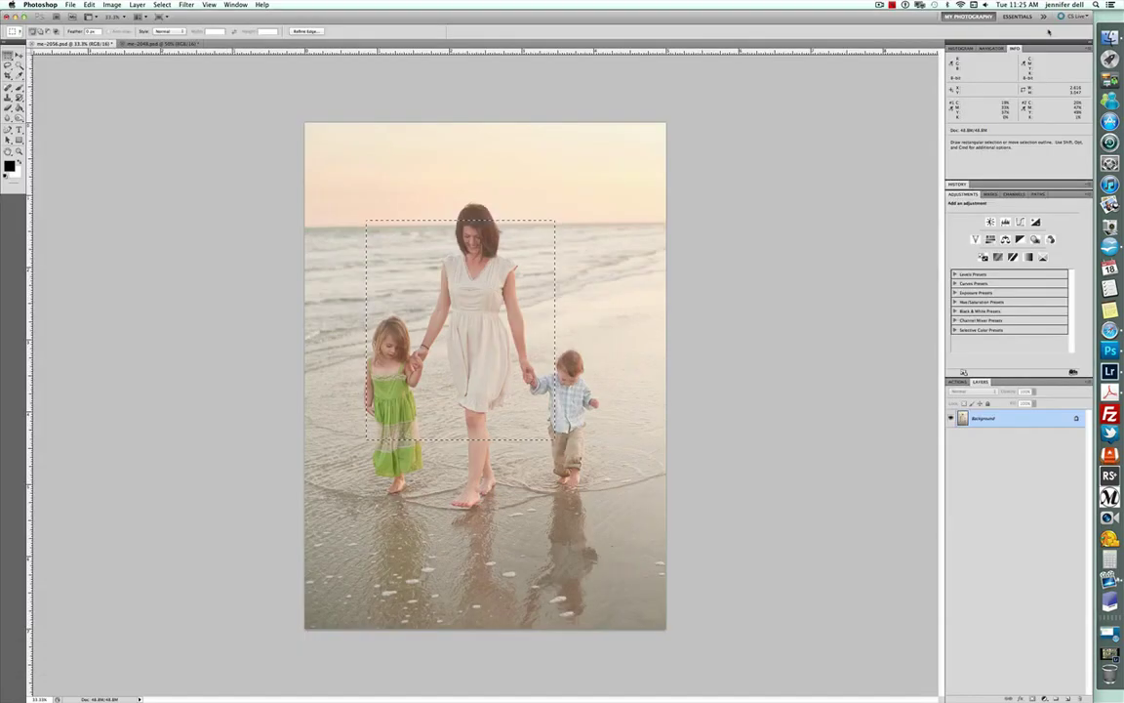
pyautogui.press('super+d')
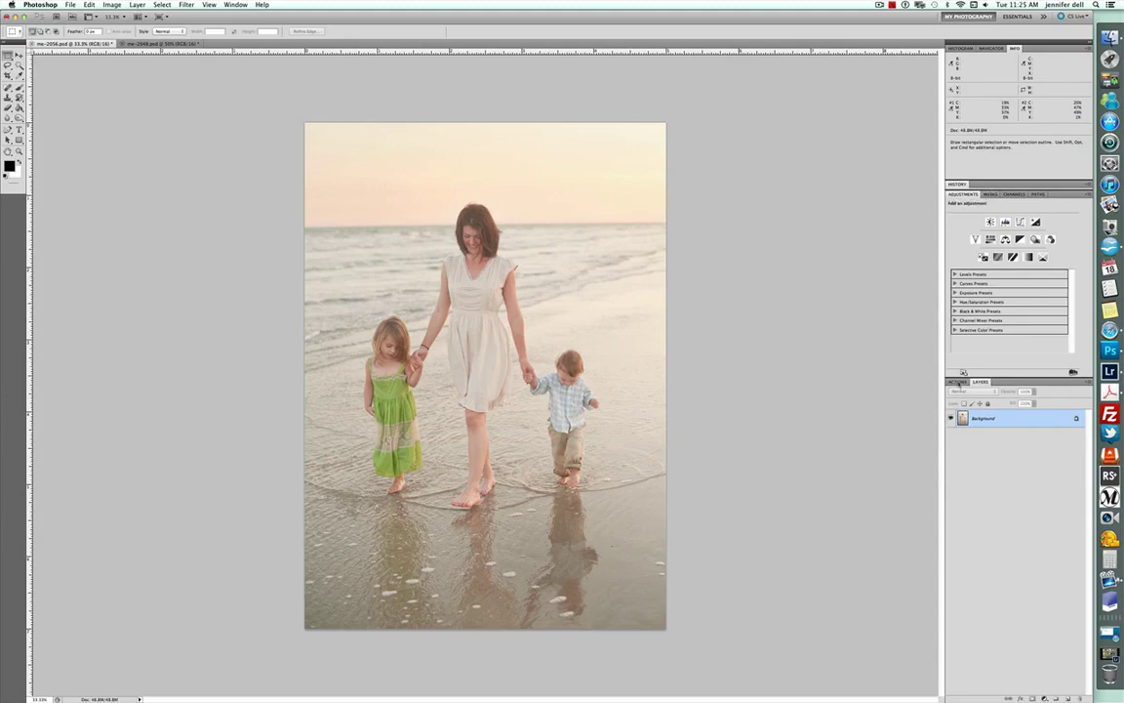
pyautogui.click(959, 184)
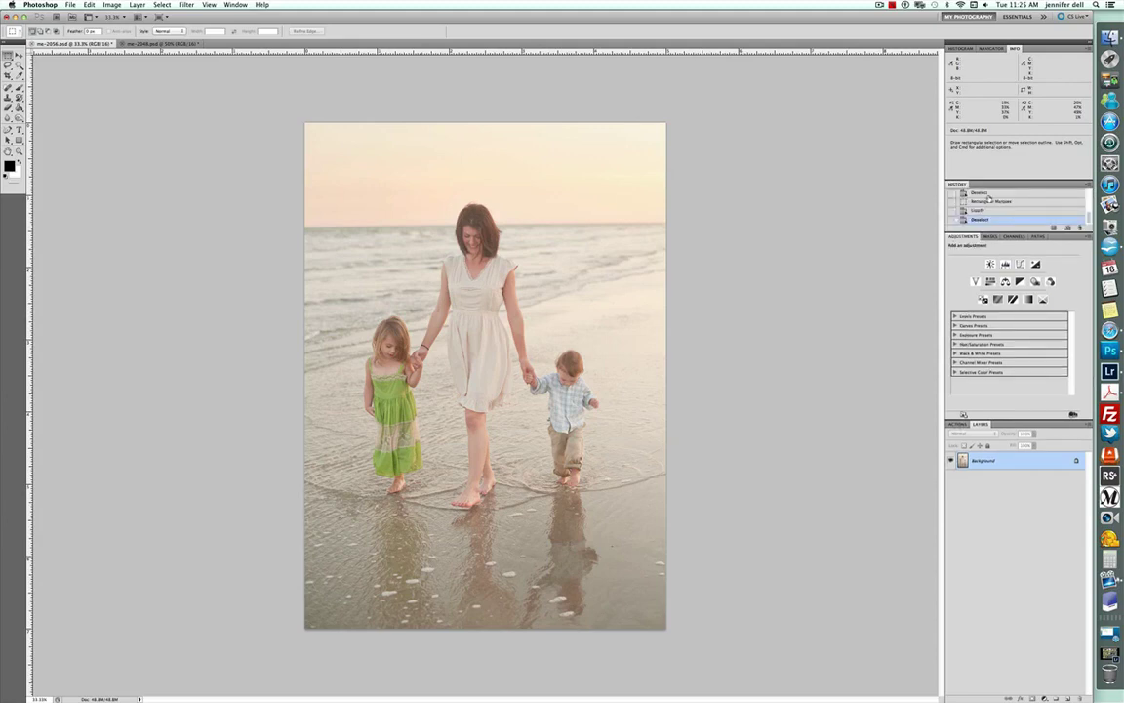
pyautogui.click(991, 201)
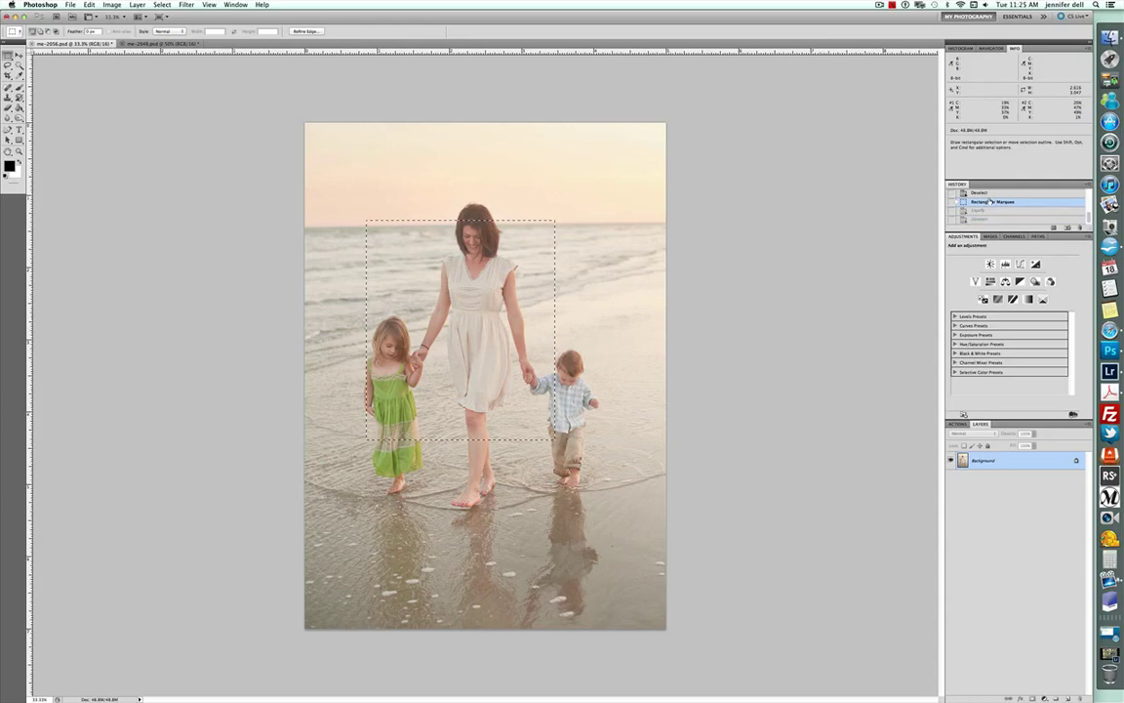
pyautogui.click(1005, 220)
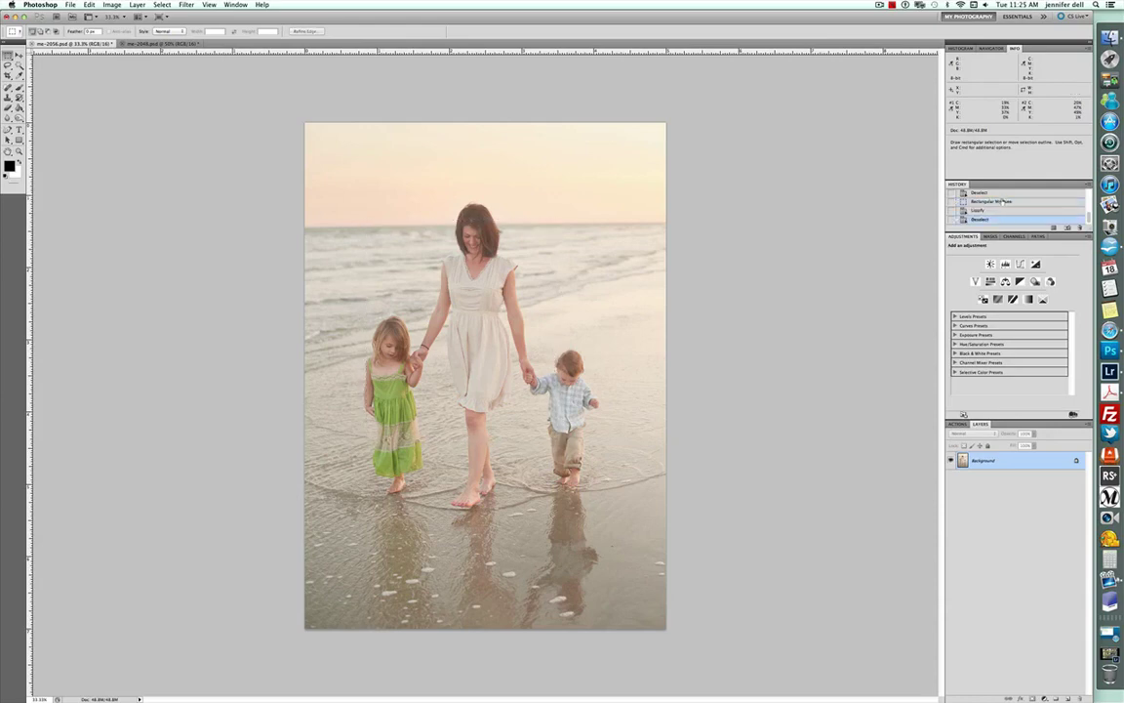
pyautogui.click(1002, 200)
pyautogui.click(1001, 220)
# - In me-2048.psd, marquee the woman's mouth and open it in Liquify
pyautogui.click(168, 45)
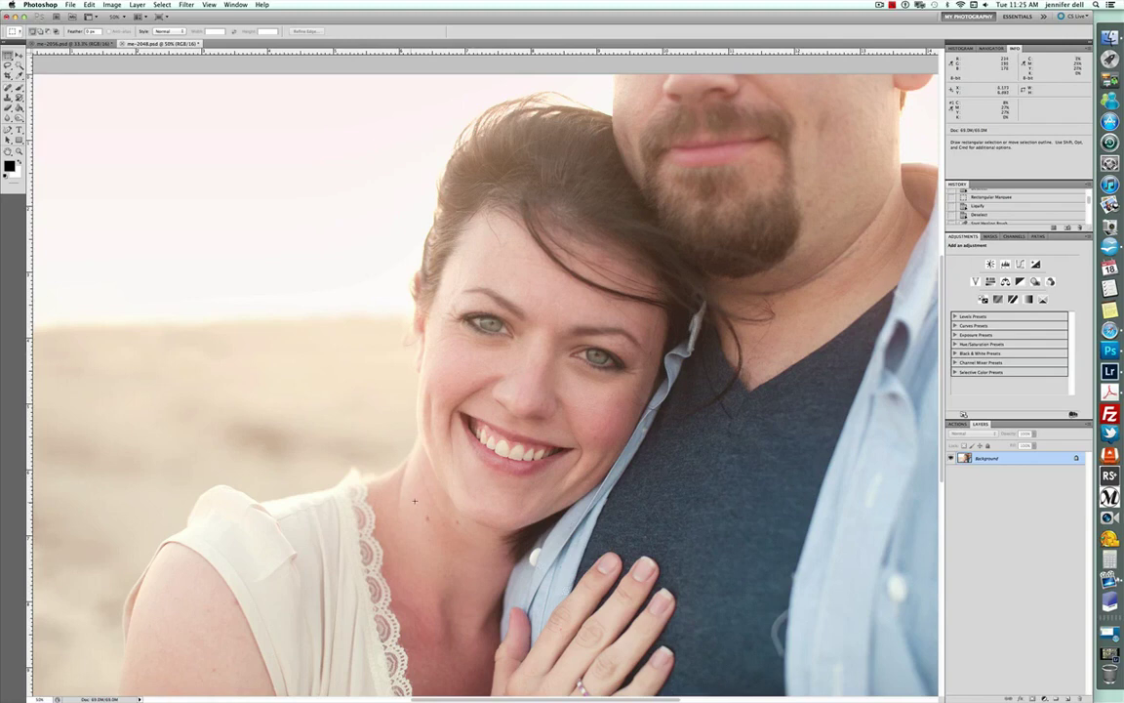
pyautogui.moveTo(414, 501); pyautogui.dragTo(561, 424)
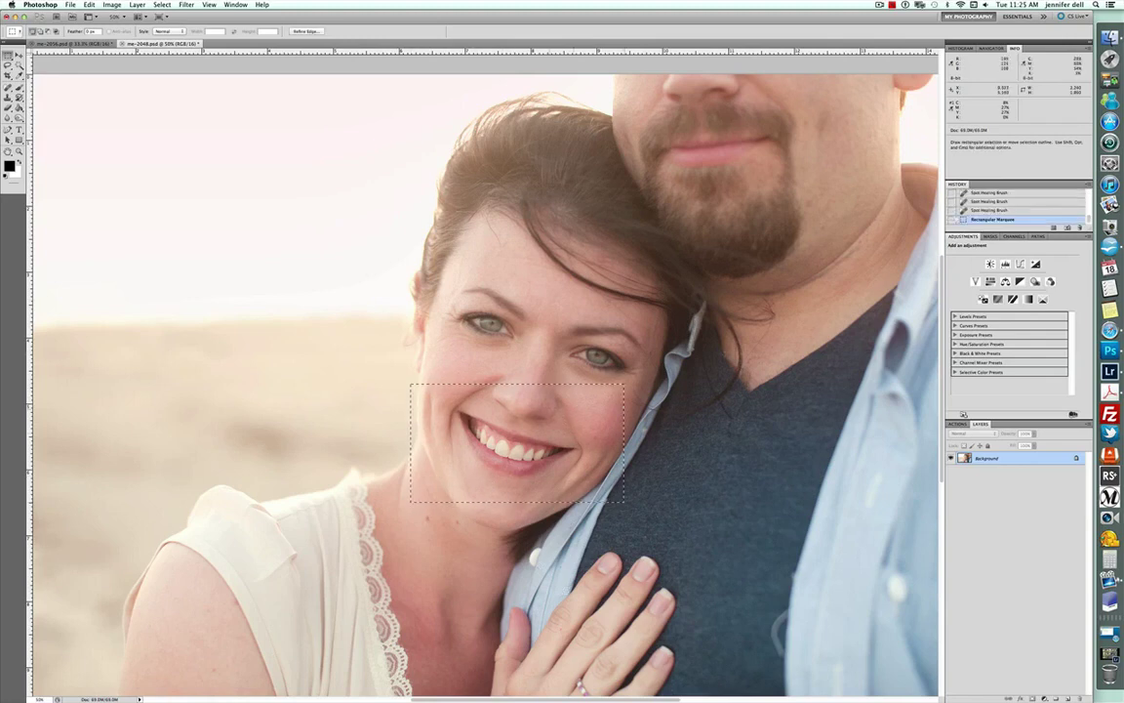
pyautogui.click(186, 5)
pyautogui.click(195, 65)
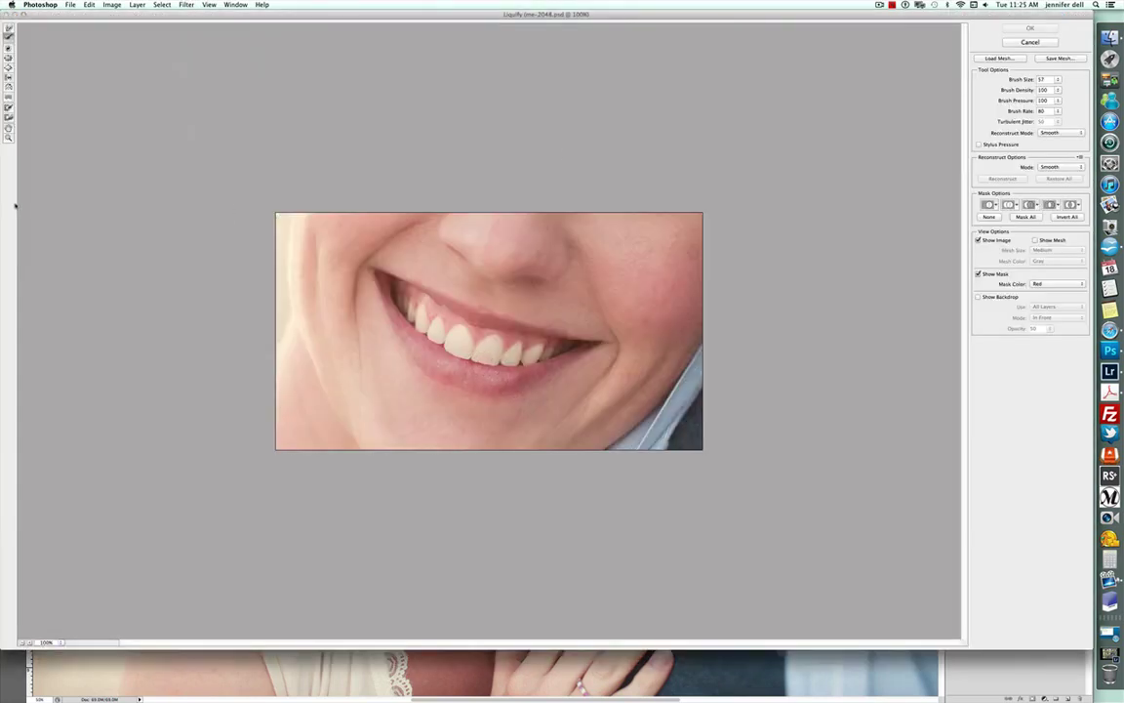
# - Pick Forward Warp, zoom in on the teeth, and shrink the brush
pyautogui.press('w')
pyautogui.press('[')
pyautogui.press('super+plus')
pyautogui.press('super+plus')
pyautogui.press('[')
pyautogui.press('[')
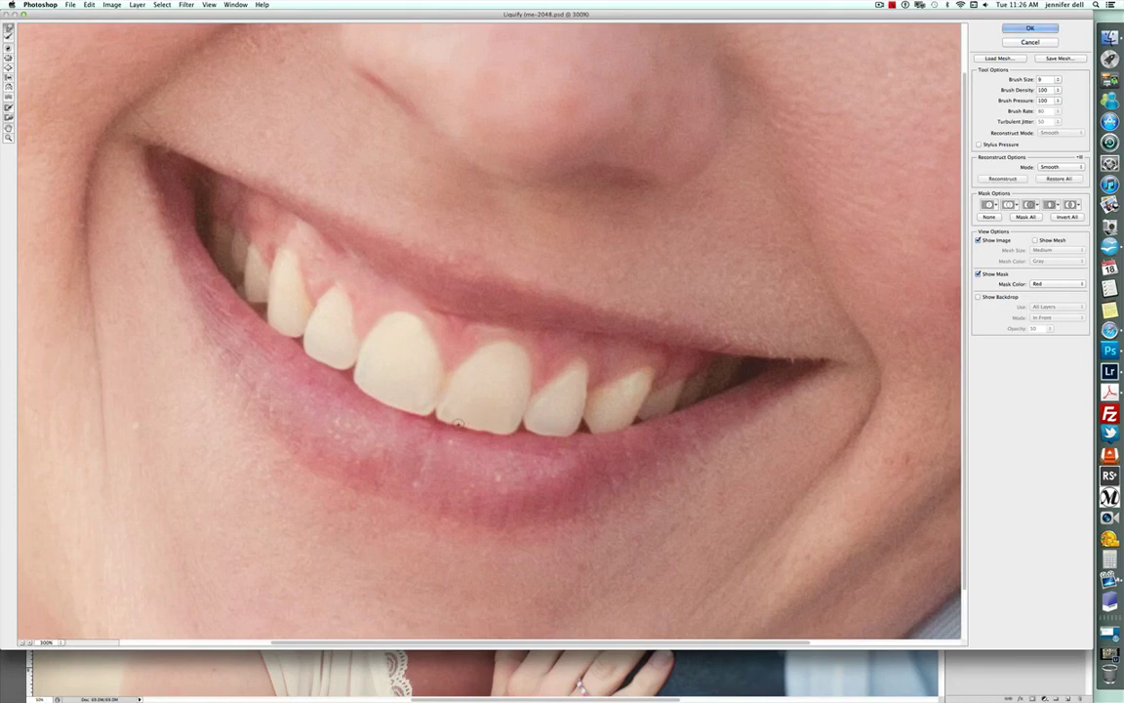
# - Set the brush size to 15 and push the chipped tooth edge into shape
pyautogui.click(1044, 79)
pyautogui.write('43')
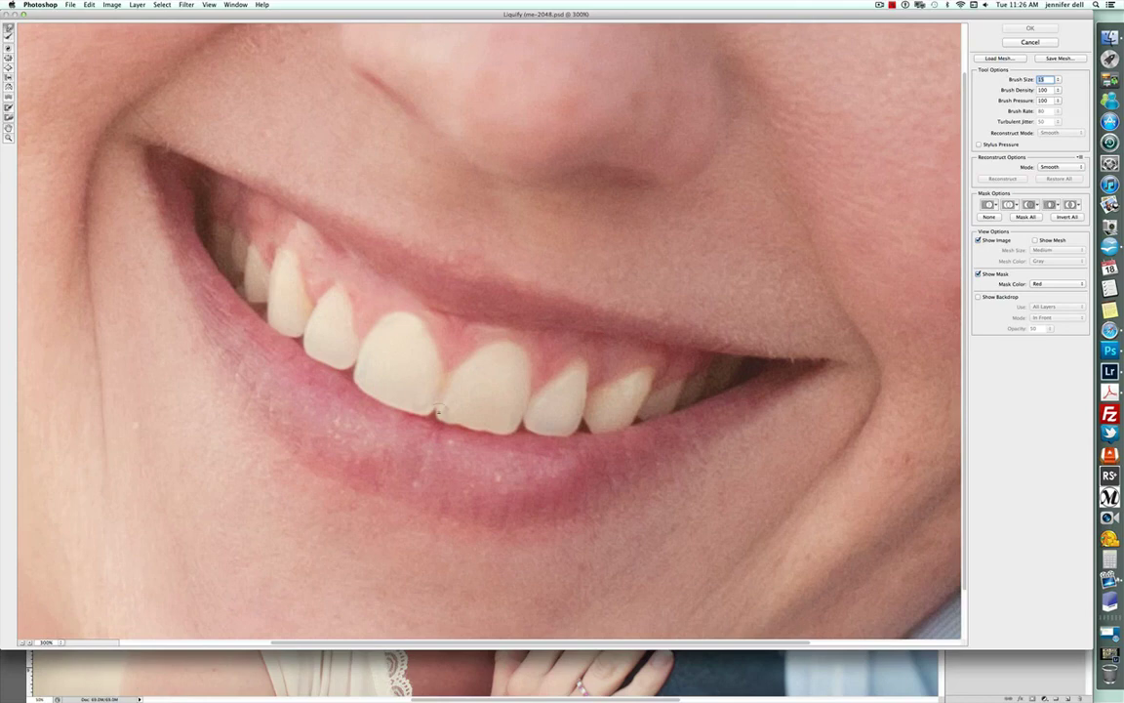
pyautogui.press('Return')
pyautogui.moveTo(456, 421); pyautogui.dragTo(434, 386)
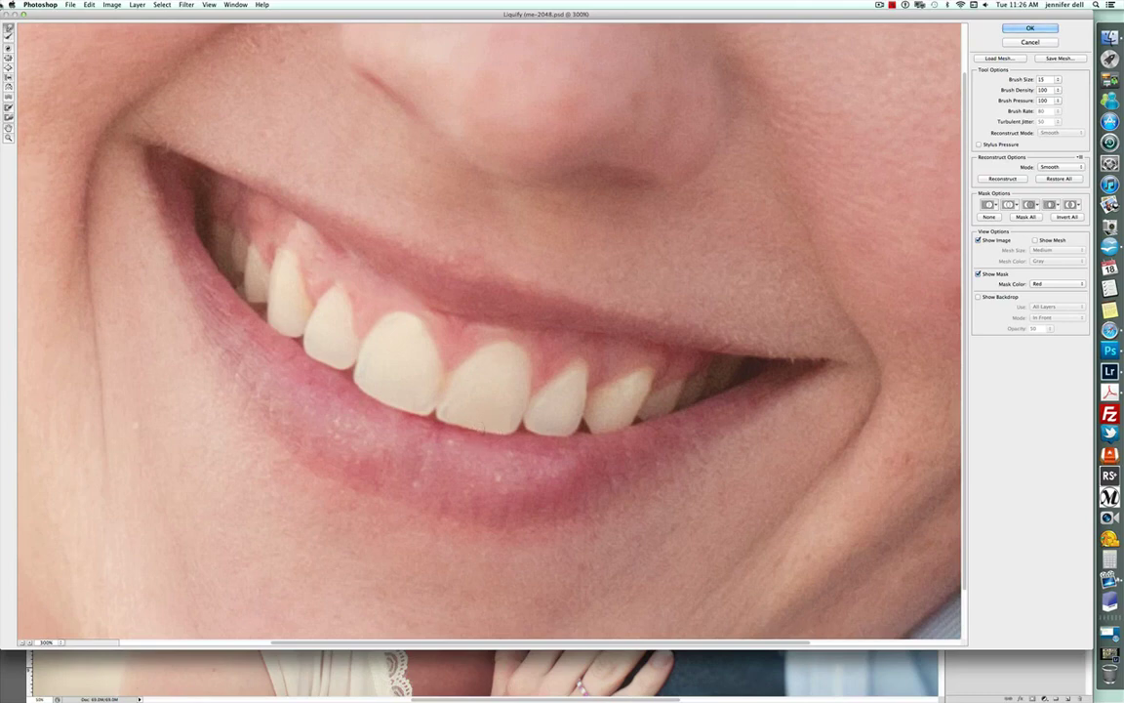
# - Refine the tooth edge, alternating Reconstruct and Forward Warp to fix mistakes
pyautogui.click(8, 36)
pyautogui.click(8, 26)
pyautogui.press('r')
pyautogui.press('w')
# - Apply the tooth fix, deselect, then marquee the woman's eyes and open them in Liquify
pyautogui.click(1048, 27)
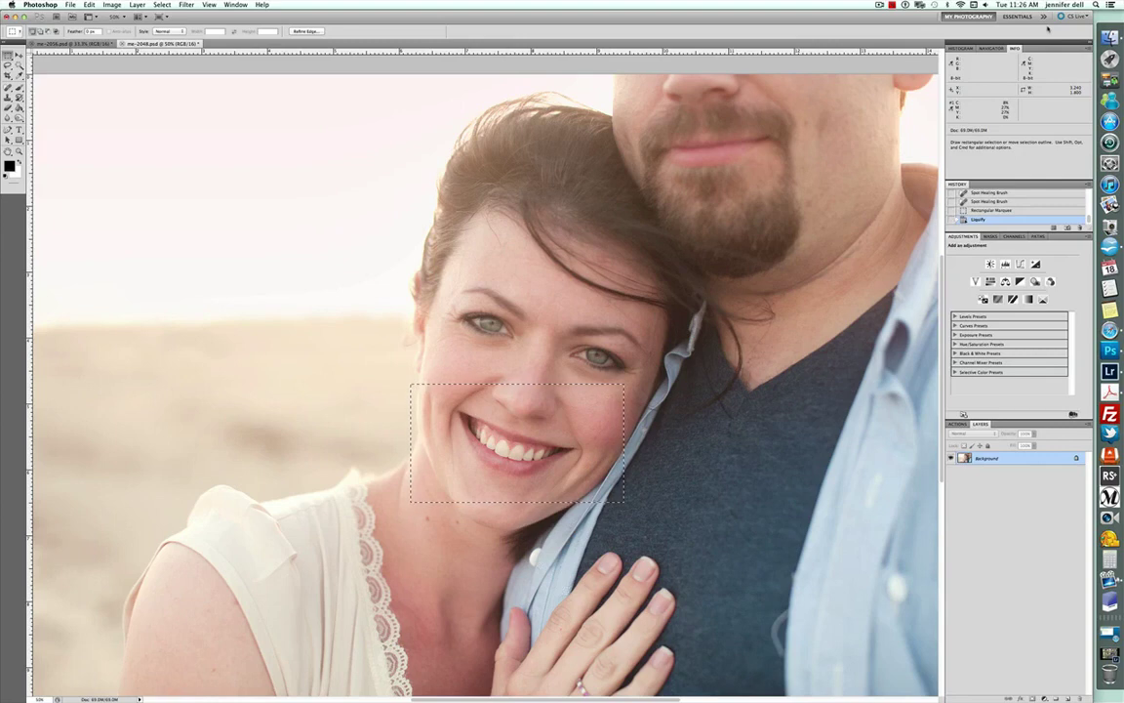
pyautogui.press('super+d')
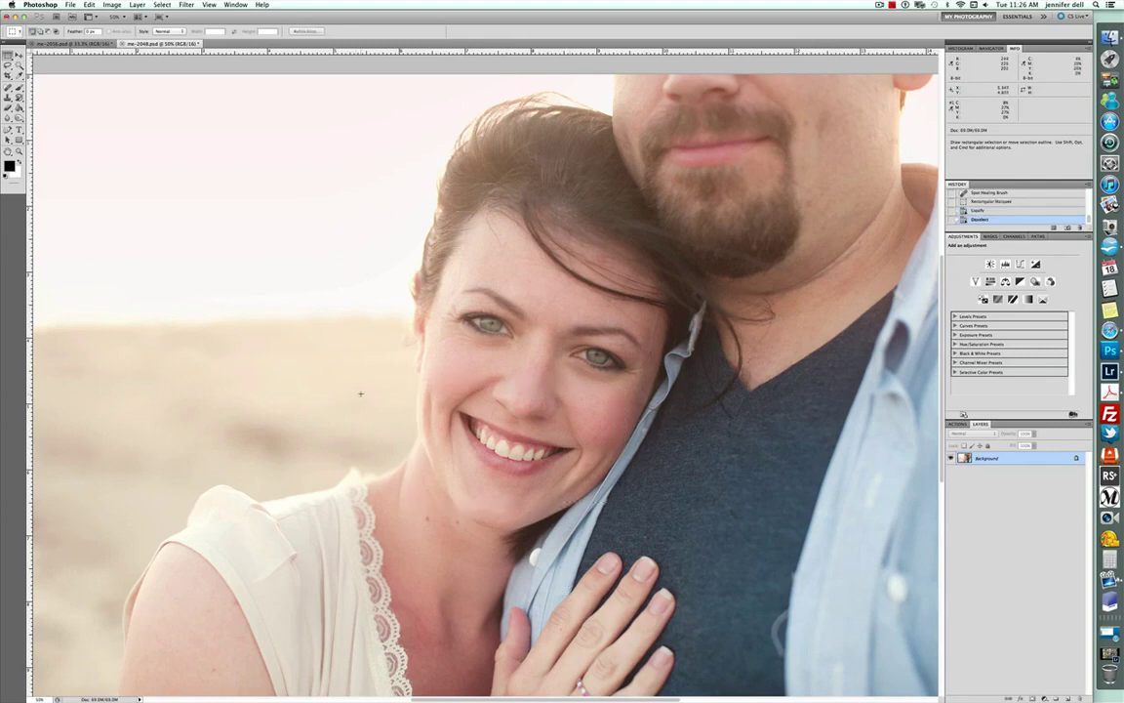
pyautogui.moveTo(413, 381); pyautogui.dragTo(734, 276)
pyautogui.click(185, 5)
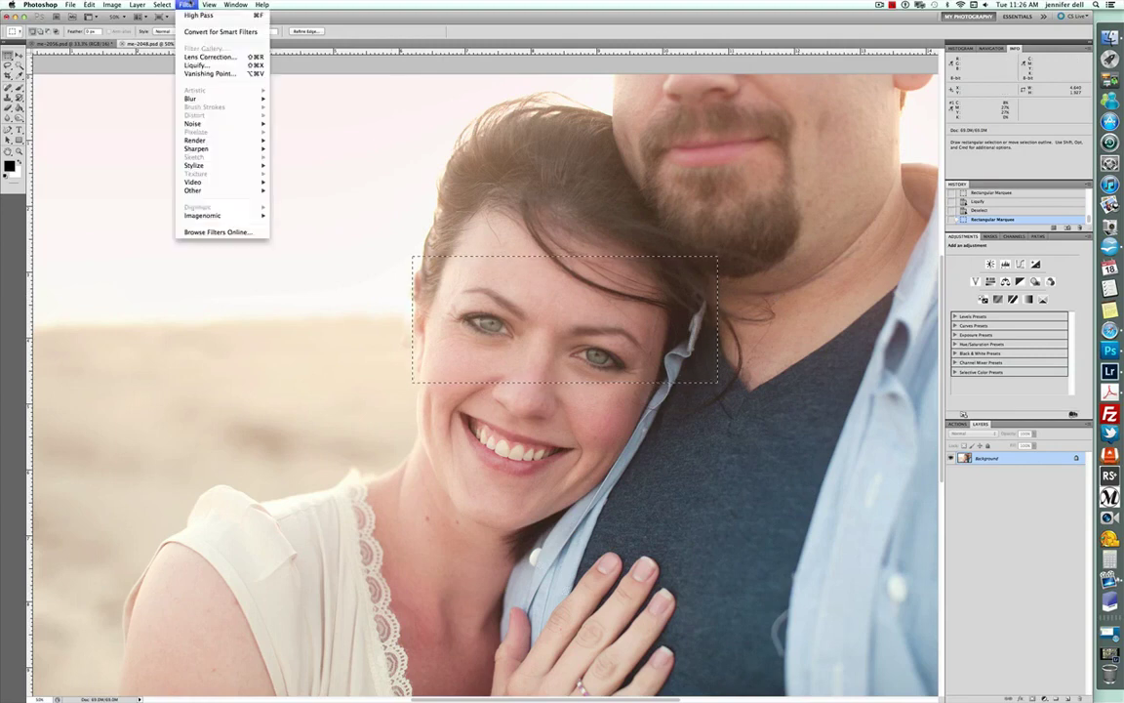
pyautogui.moveTo(209, 5)
pyautogui.click(197, 65)
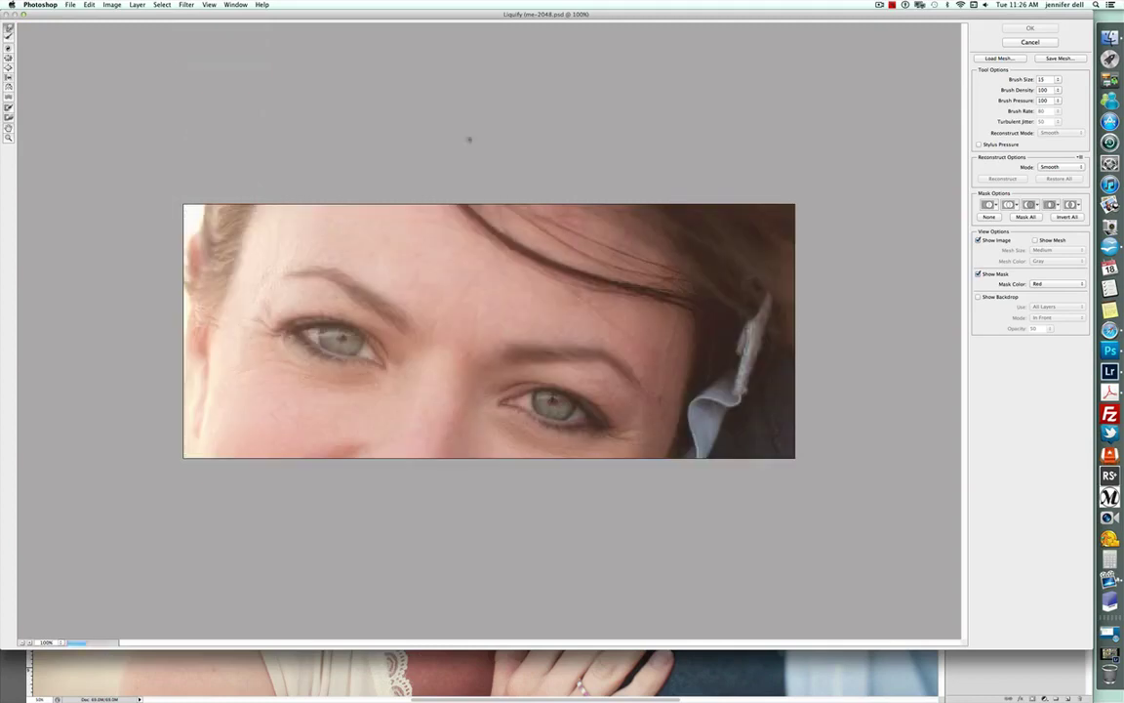
# - Use the Bloat tool at brush size 313 to enlarge the left eye
pyautogui.click(8, 66)
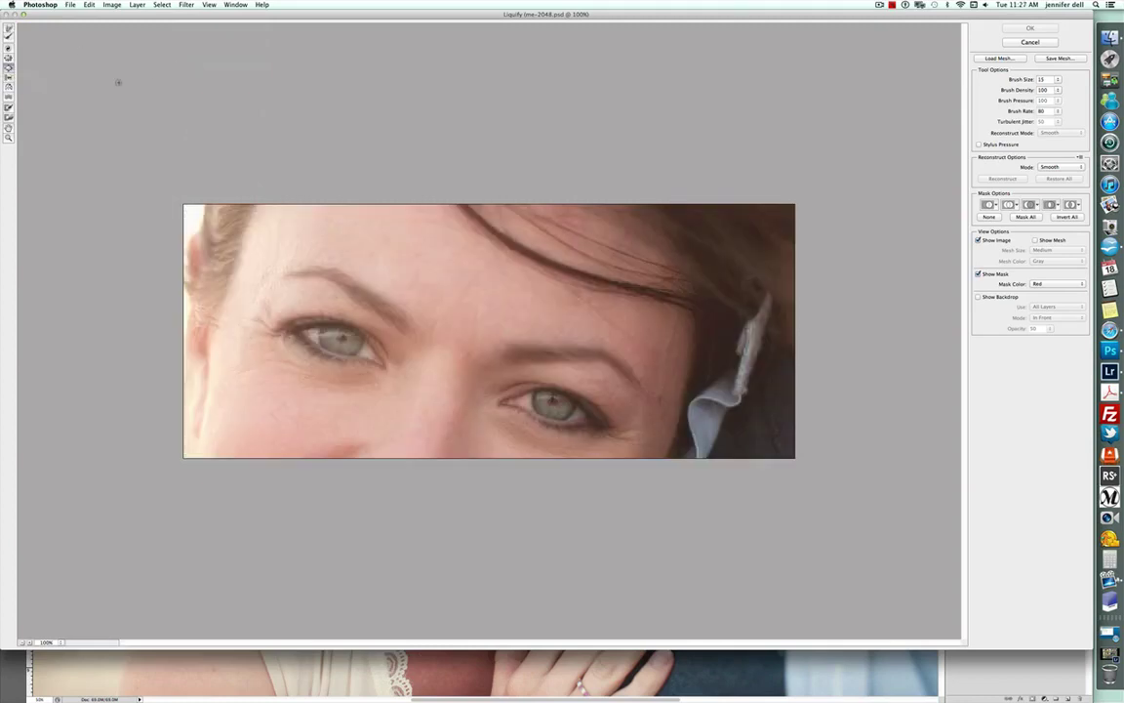
pyautogui.moveTo(1057, 79)
pyautogui.mouseDown()
pyautogui.moveTo(937, 83)
pyautogui.moveTo(954, 80)
pyautogui.mouseUp()
pyautogui.moveTo(1022, 82); pyautogui.dragTo(922, 76)
pyautogui.click(339, 342)
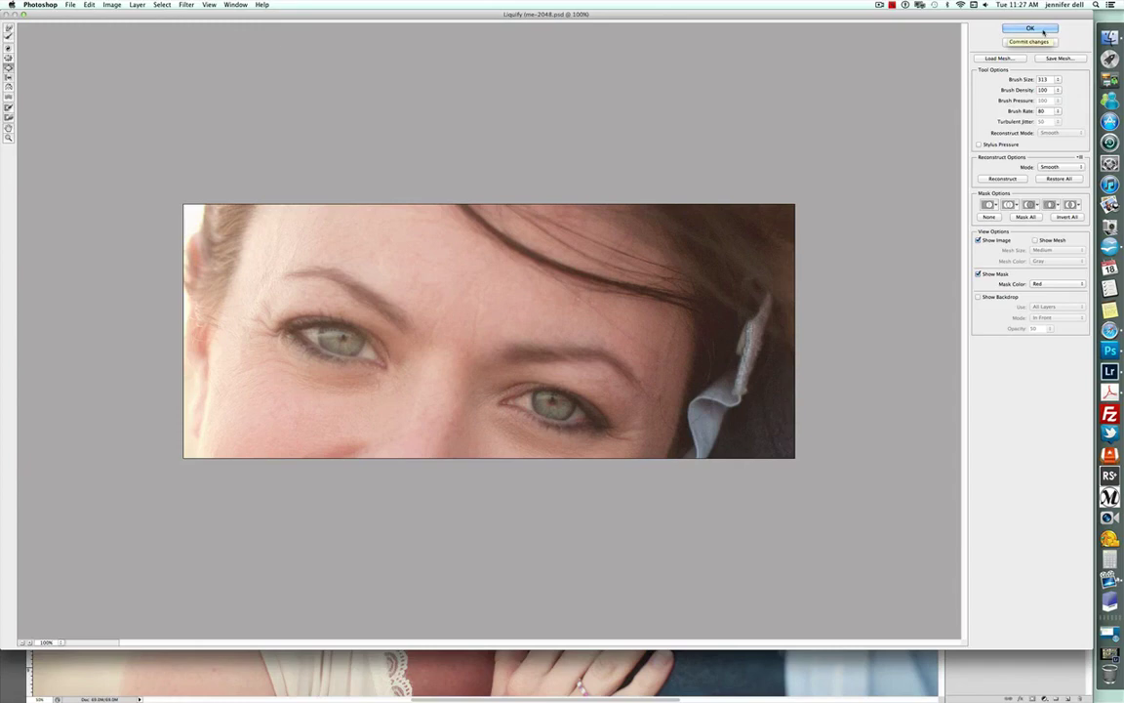
# - Commit the eye change, deselect, compare History states, and zoom out to the full portrait
pyautogui.click(1043, 32)
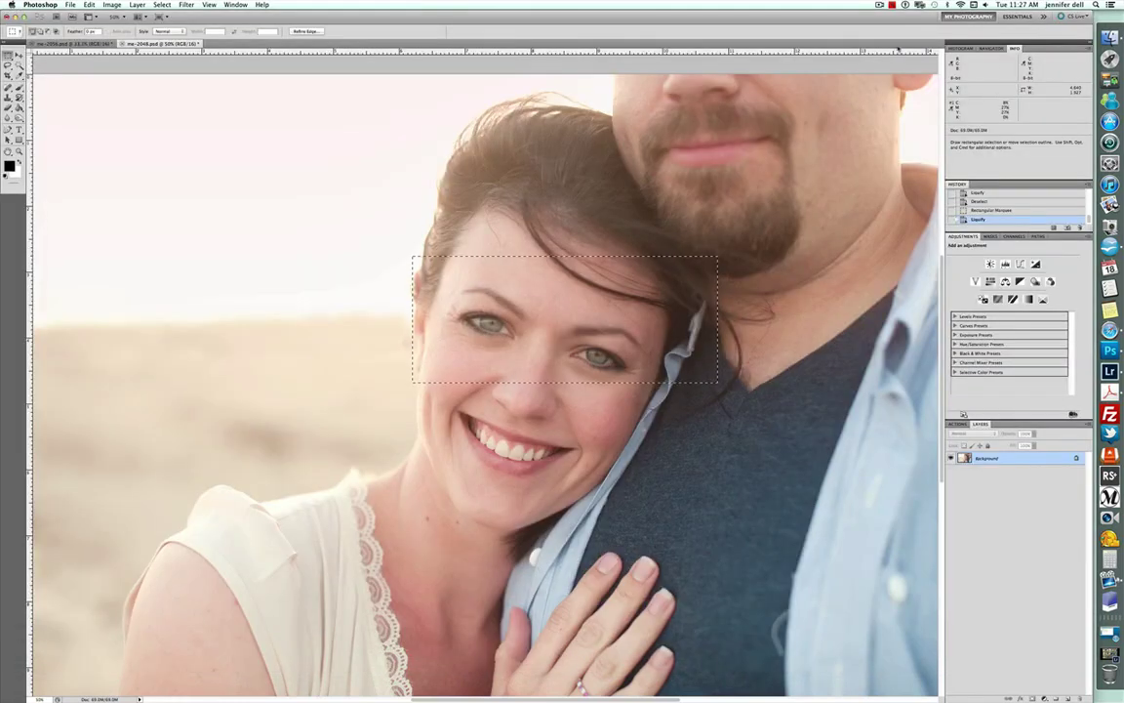
pyautogui.press('super+d')
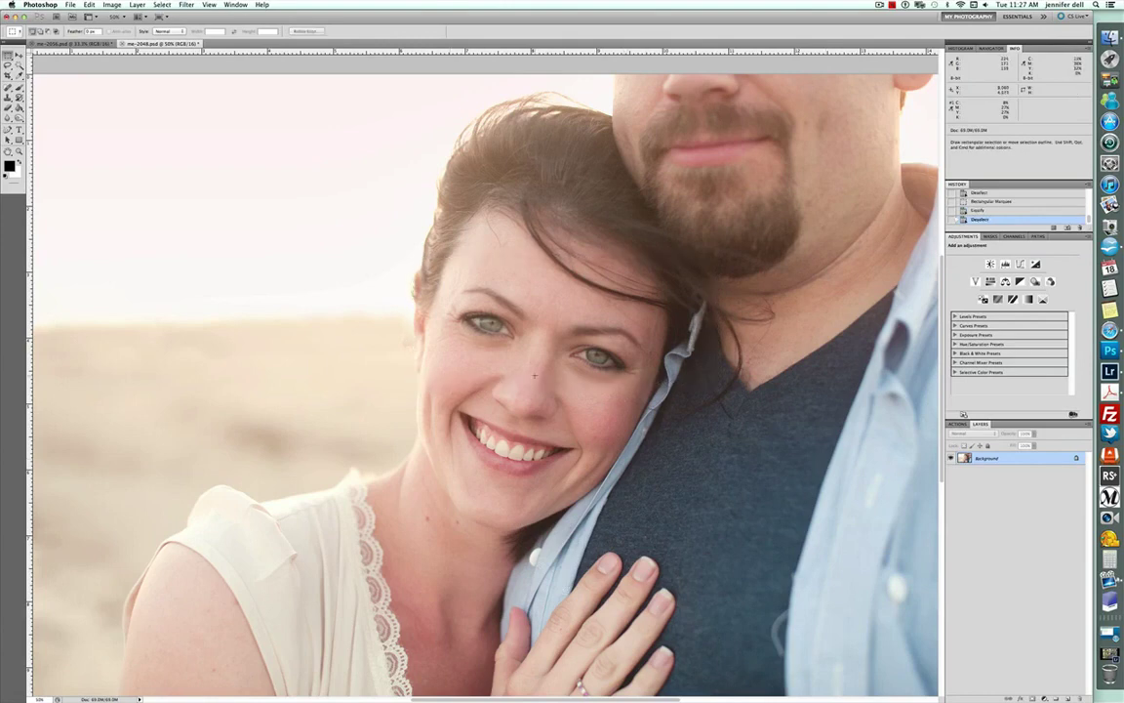
pyautogui.click(996, 201)
pyautogui.click(981, 219)
pyautogui.scroll(3, 492, 360)
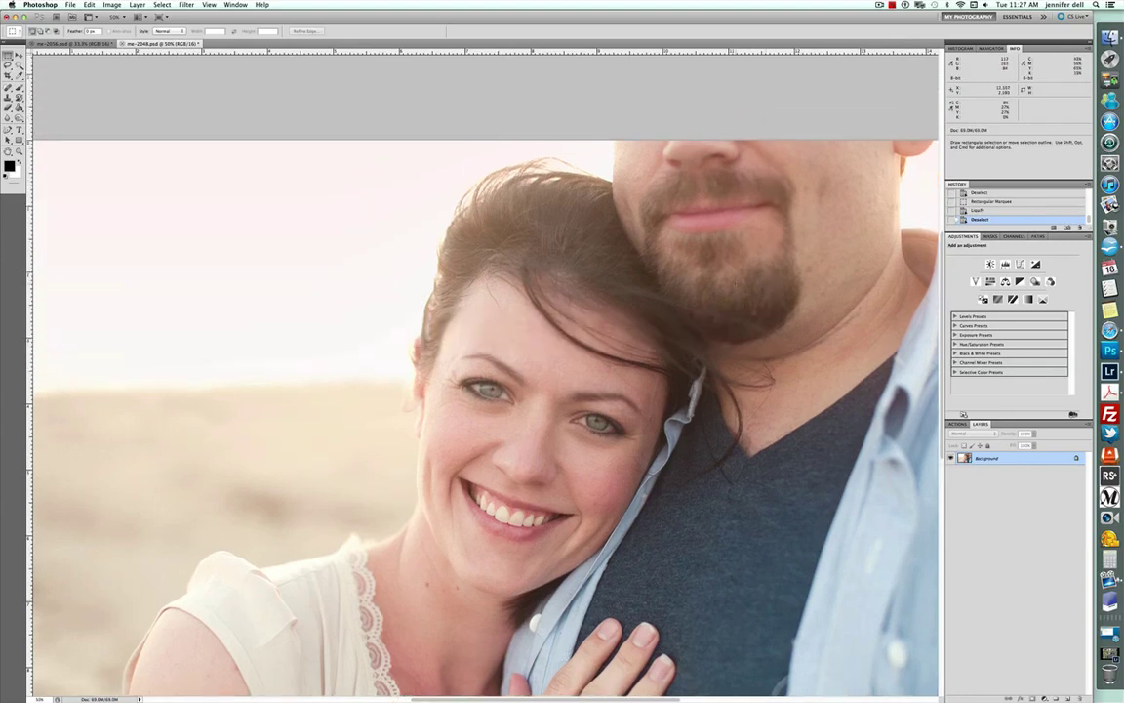
pyautogui.press('super+minus')
pyautogui.press('super+minus')
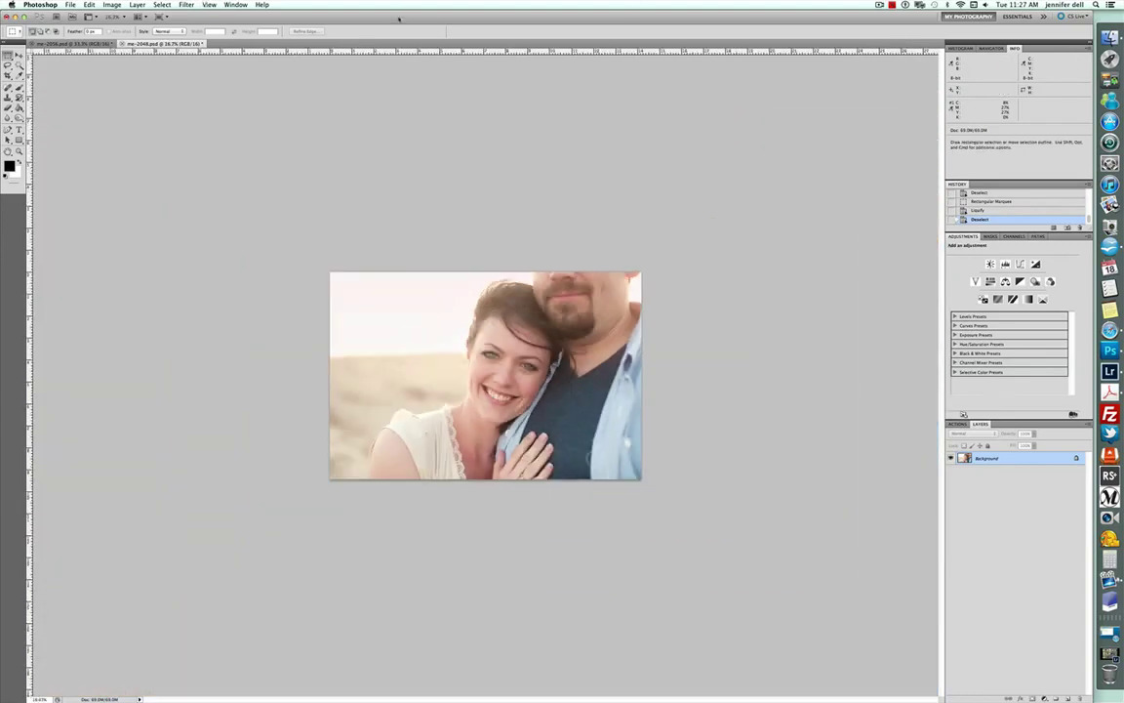